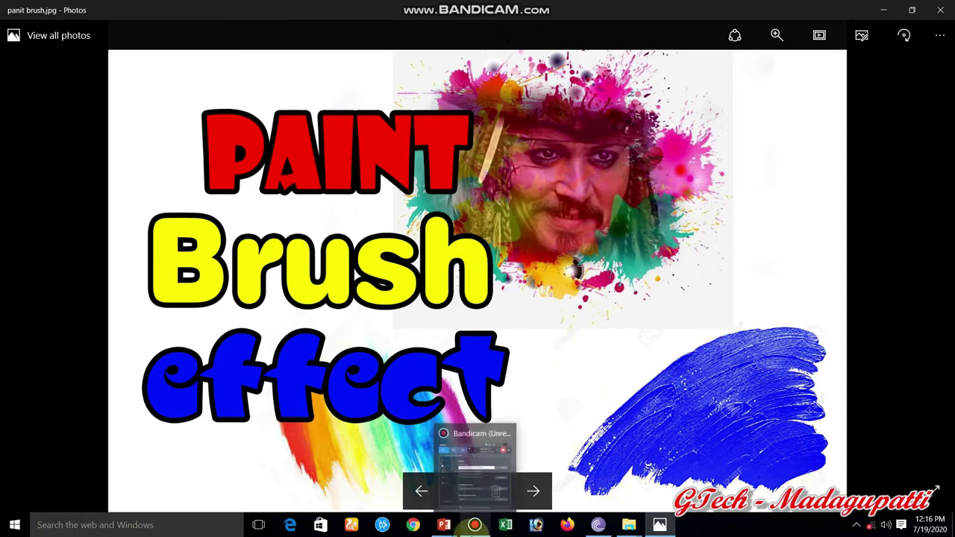
Bring the blank presentation forward, cancel Insert Pictures without adding a picture, then switch to File Explorer
{"action": "mouse_move", "coordinate": [444, 525]}
{"action": "left_click", "coordinate": [485, 484]}
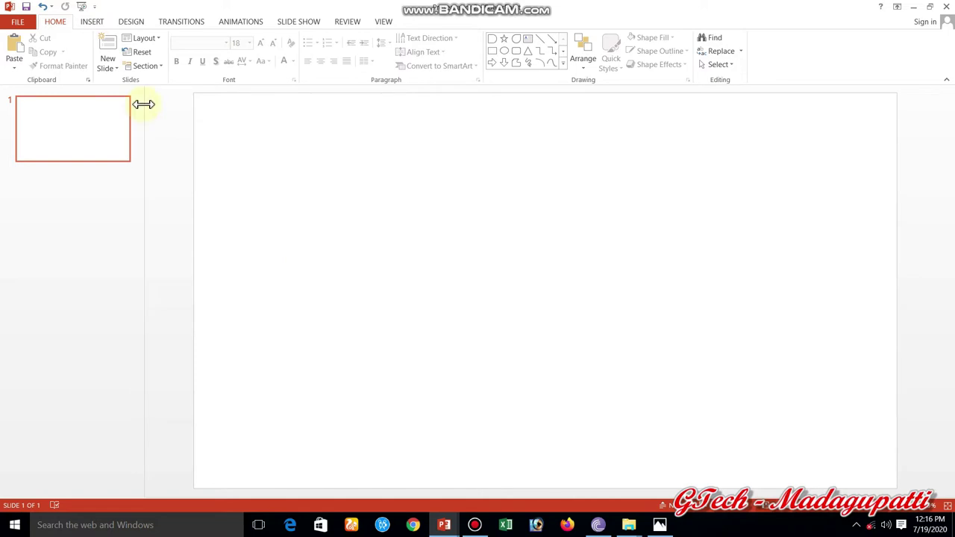
{"action": "left_click", "coordinate": [99, 22]}
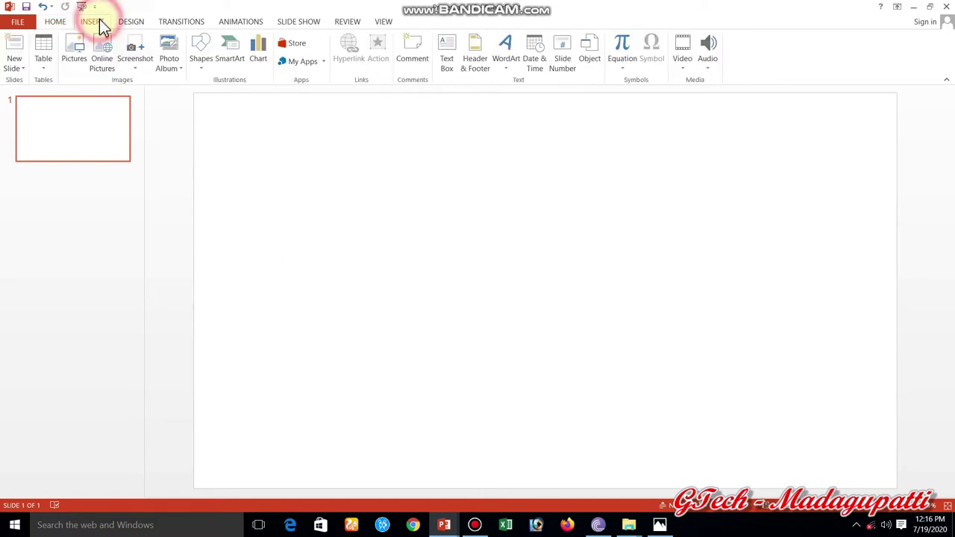
{"action": "left_click", "coordinate": [73, 60]}
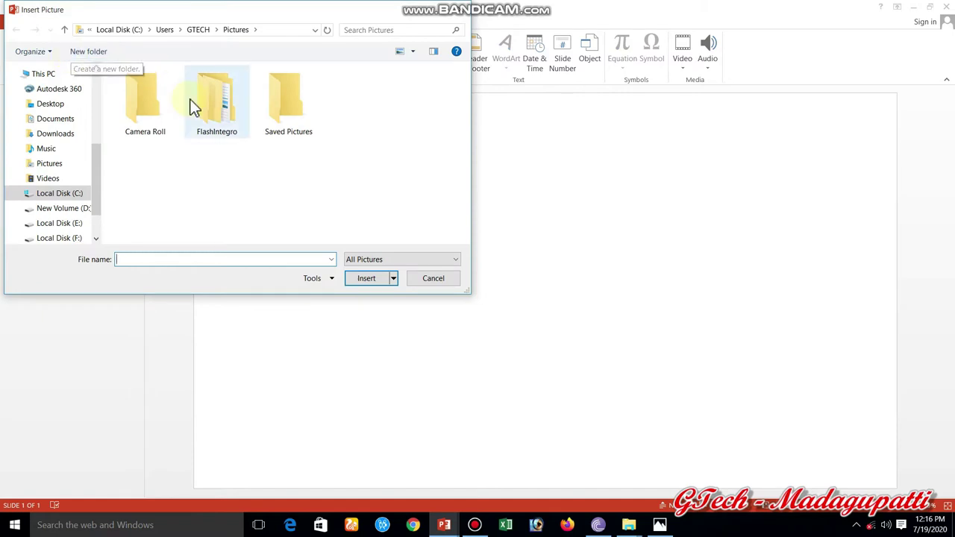
{"action": "left_click", "coordinate": [464, 10]}
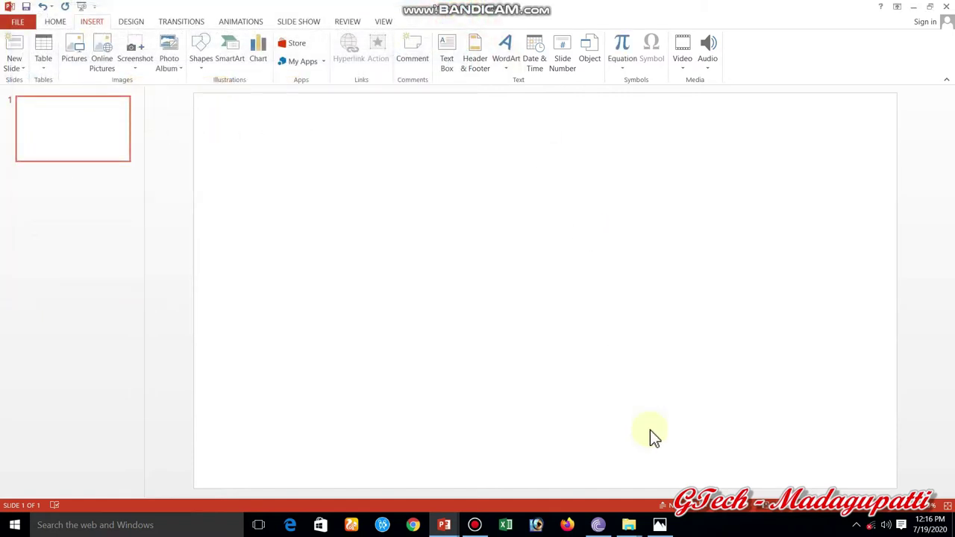
{"action": "left_click", "coordinate": [631, 525]}
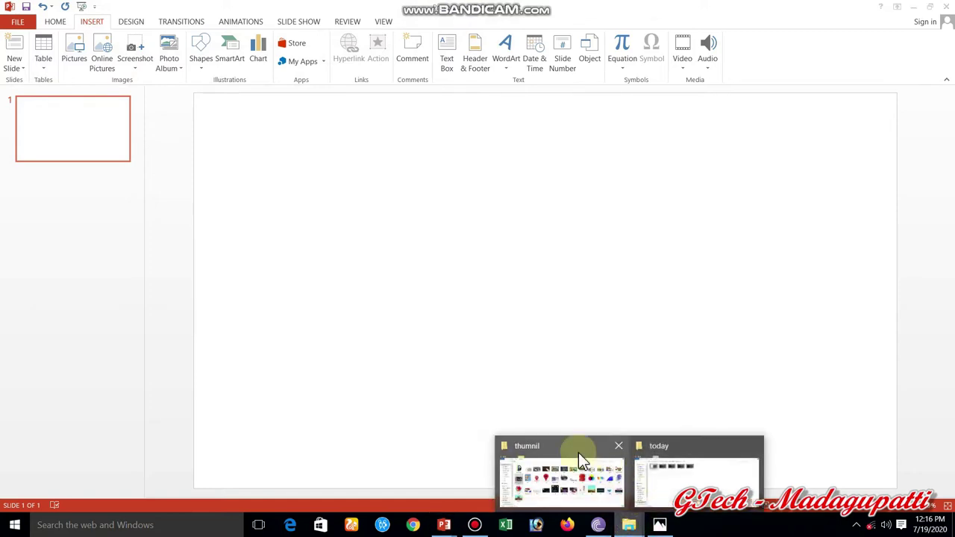
Drag the Johnny-Depp-Jack-Sparrow image from the thumnil folder onto the blank slide
{"action": "left_click", "coordinate": [579, 454]}
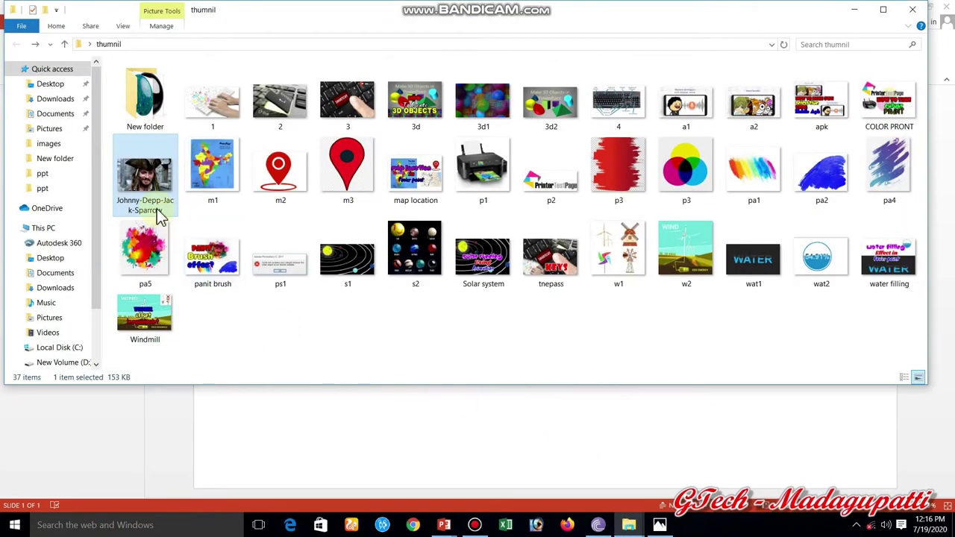
{"action": "mouse_move", "coordinate": [146, 188]}
{"action": "left_mouse_down"}
{"action": "mouse_move", "coordinate": [224, 272]}
{"action": "mouse_move", "coordinate": [331, 340]}
{"action": "mouse_move", "coordinate": [405, 416]}
{"action": "mouse_move", "coordinate": [535, 465]}
{"action": "mouse_move", "coordinate": [491, 482]}
{"action": "mouse_move", "coordinate": [448, 528]}
{"action": "mouse_move", "coordinate": [459, 491]}
{"action": "mouse_move", "coordinate": [489, 489]}
{"action": "mouse_move", "coordinate": [435, 377]}
{"action": "left_mouse_up"}
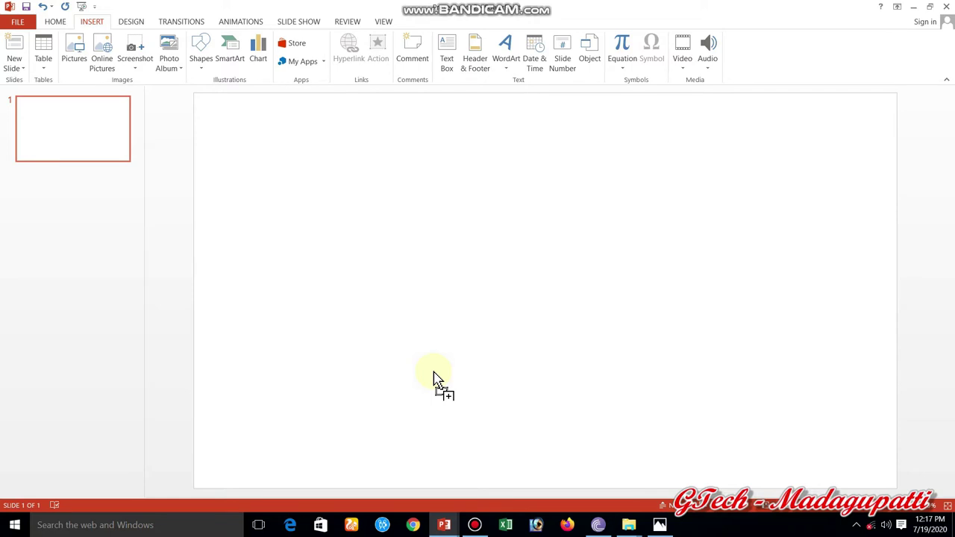
{"action": "left_click_drag", "start_coordinate": [435, 377], "coordinate": [436, 377]}
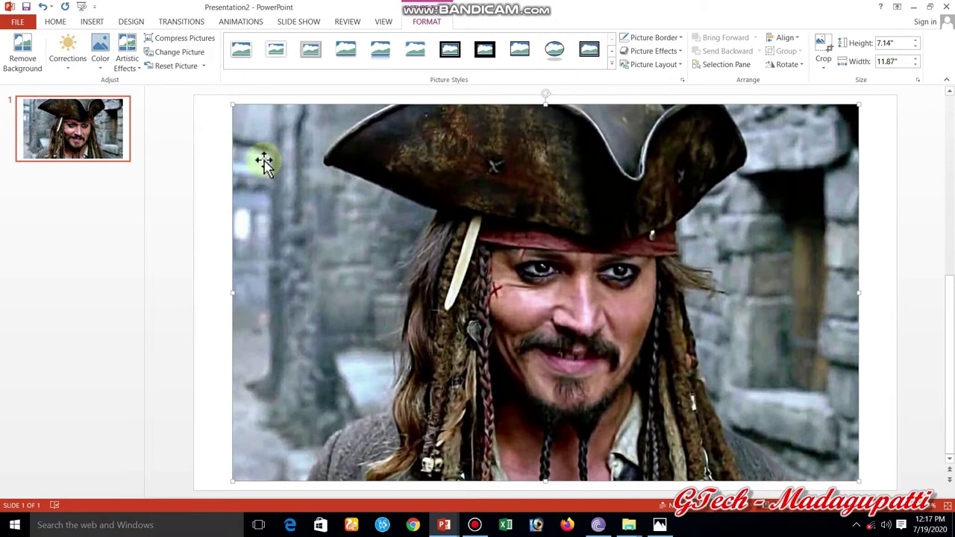
Shrink the pirate photo to 4.44" by 7.38" and place it at the slide's top right
{"action": "left_click_drag", "start_coordinate": [233, 106], "coordinate": [477, 246]}
{"action": "left_click_drag", "start_coordinate": [570, 305], "coordinate": [625, 184]}
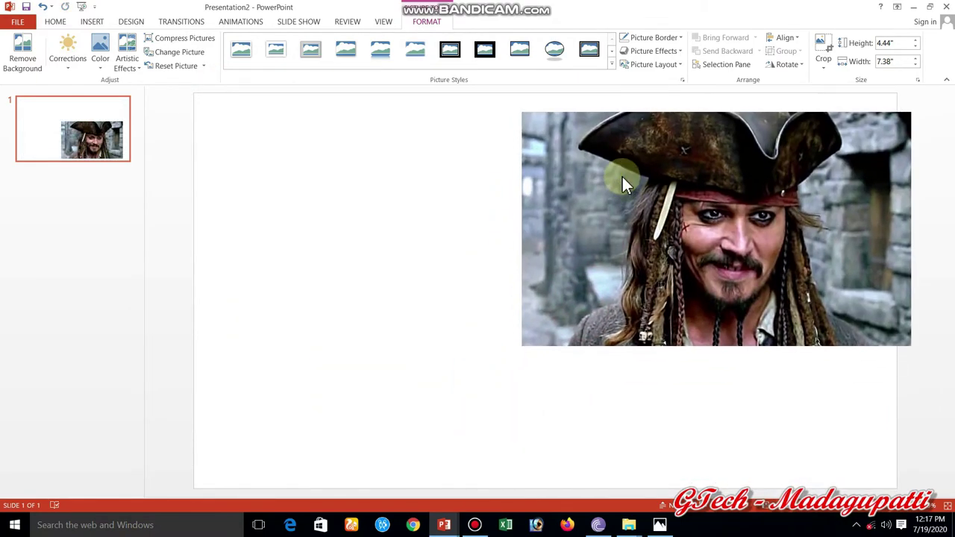
{"action": "left_click", "coordinate": [324, 244]}
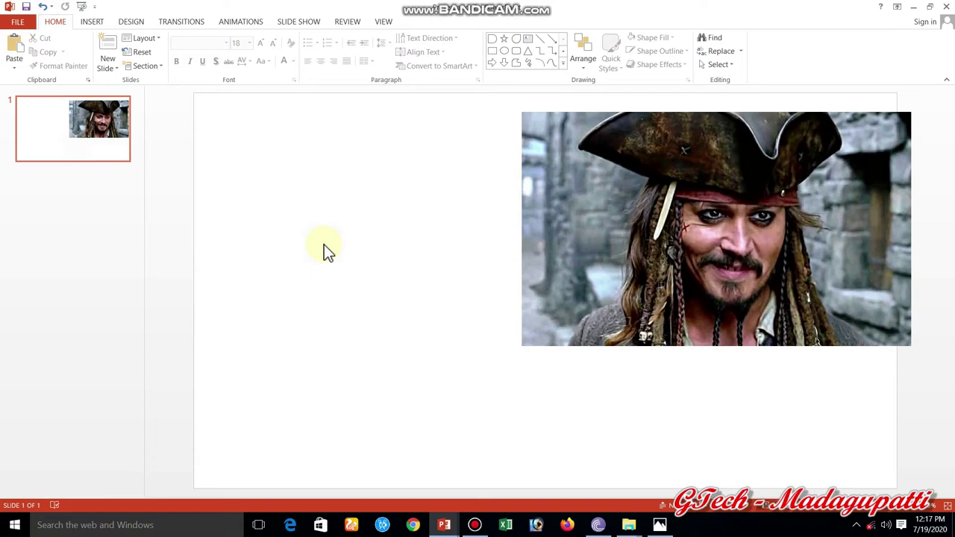
{"action": "left_click", "coordinate": [102, 22]}
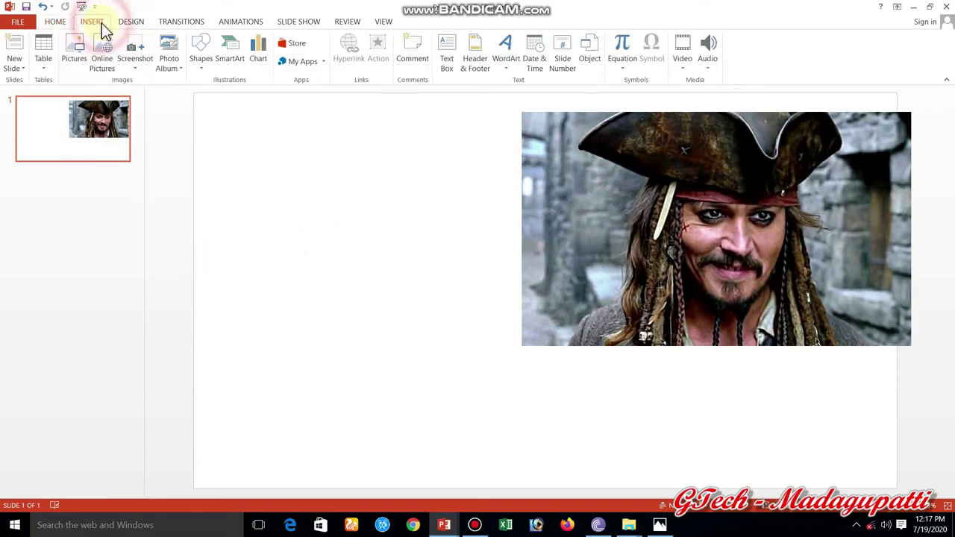
Draw a large ragged blue brush-stroke outline with the Scribble shape beside the photo
{"action": "left_click", "coordinate": [203, 69]}
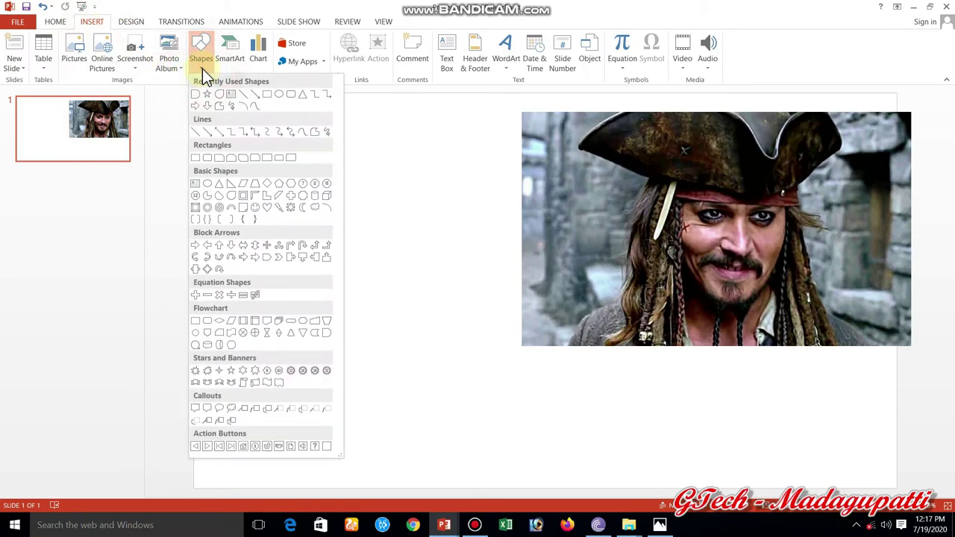
{"action": "left_click", "coordinate": [233, 107]}
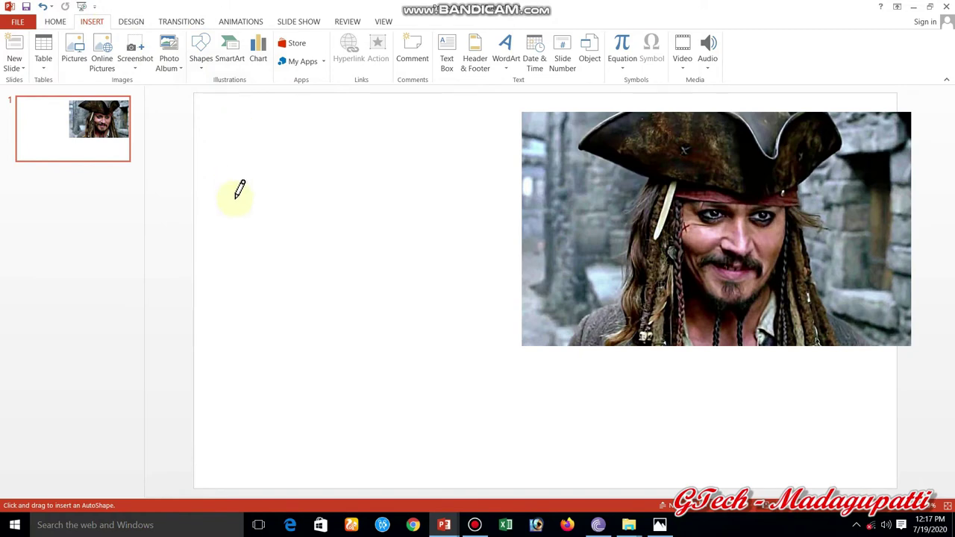
{"action": "mouse_move", "coordinate": [235, 198]}
{"action": "left_mouse_down"}
{"action": "mouse_move", "coordinate": [415, 159]}
{"action": "mouse_move", "coordinate": [479, 197]}
{"action": "mouse_move", "coordinate": [532, 272]}
{"action": "mouse_move", "coordinate": [349, 327]}
{"action": "mouse_move", "coordinate": [422, 397]}
{"action": "mouse_move", "coordinate": [526, 371]}
{"action": "mouse_move", "coordinate": [533, 433]}
{"action": "mouse_move", "coordinate": [467, 431]}
{"action": "mouse_move", "coordinate": [394, 486]}
{"action": "mouse_move", "coordinate": [340, 494]}
{"action": "mouse_move", "coordinate": [75, 494]}
{"action": "mouse_move", "coordinate": [77, 372]}
{"action": "mouse_move", "coordinate": [24, 286]}
{"action": "mouse_move", "coordinate": [47, 242]}
{"action": "mouse_move", "coordinate": [77, 206]}
{"action": "mouse_move", "coordinate": [240, 188]}
{"action": "left_mouse_up"}
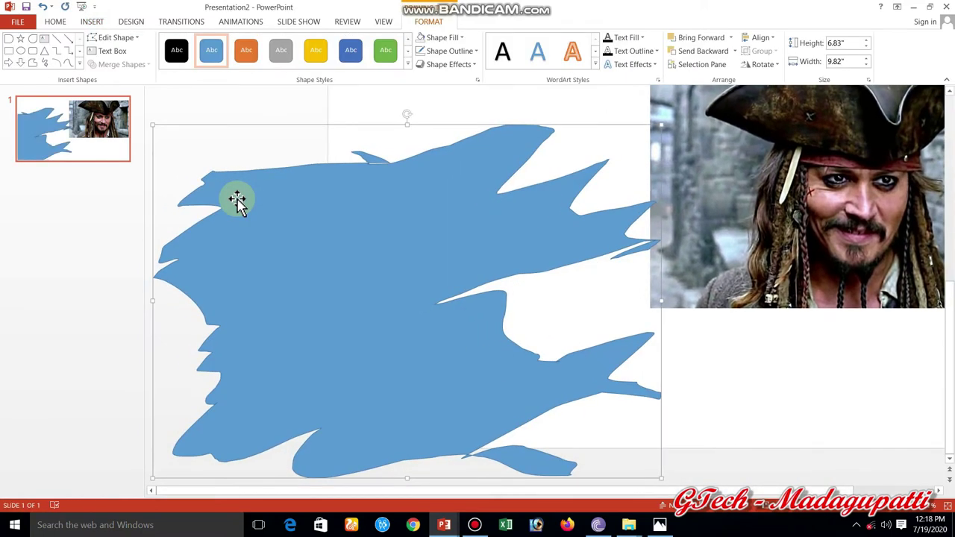
Move the blue brush shape over the photo and enlarge the photo to cover it
{"action": "left_click_drag", "start_coordinate": [324, 207], "coordinate": [624, 171]}
{"action": "mouse_move", "coordinate": [503, 265]}
{"action": "left_mouse_down"}
{"action": "mouse_move", "coordinate": [598, 244]}
{"action": "mouse_move", "coordinate": [555, 256]}
{"action": "mouse_move", "coordinate": [492, 239]}
{"action": "mouse_move", "coordinate": [498, 258]}
{"action": "left_mouse_up"}
{"action": "left_click", "coordinate": [851, 323]}
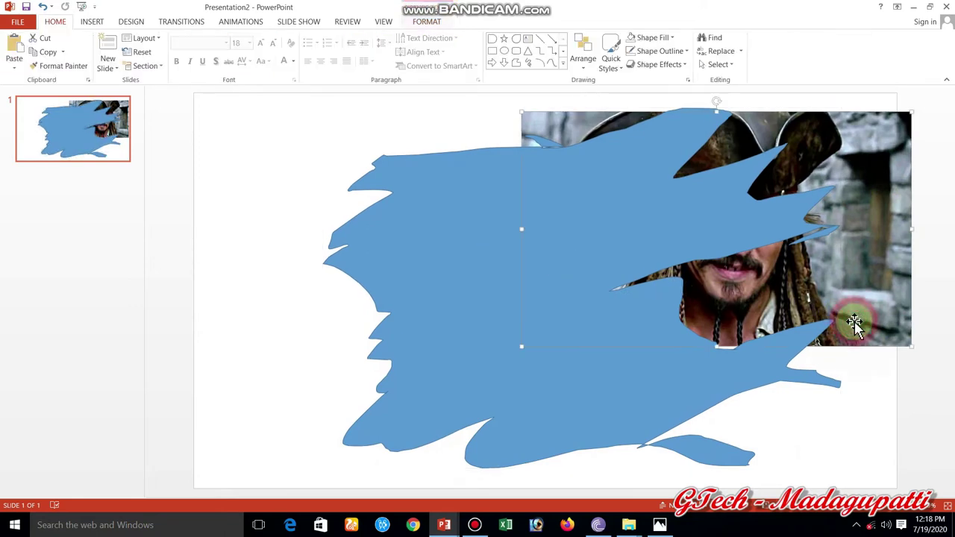
{"action": "left_click_drag", "start_coordinate": [521, 347], "coordinate": [237, 424]}
{"action": "left_click_drag", "start_coordinate": [283, 454], "coordinate": [235, 430]}
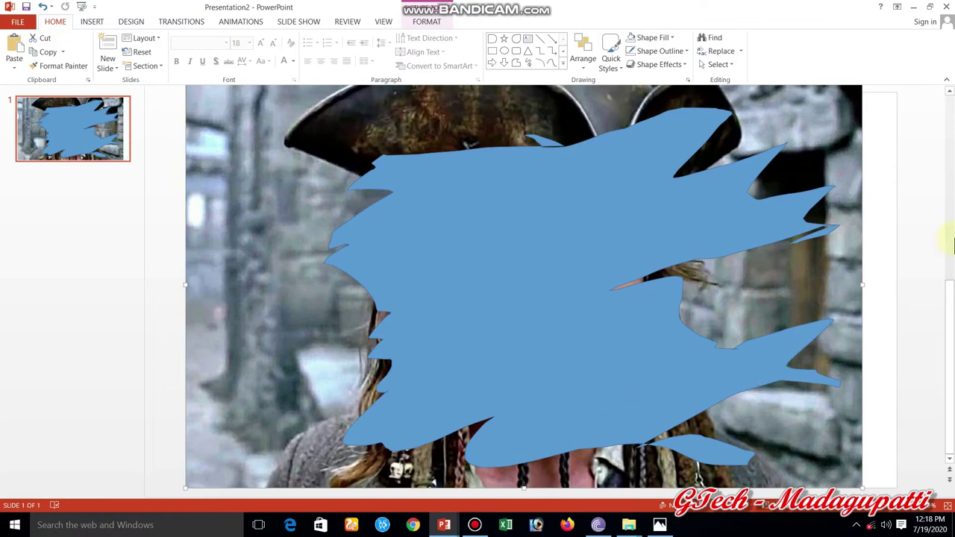
{"action": "left_click", "coordinate": [946, 326]}
{"action": "left_click_drag", "start_coordinate": [946, 326], "coordinate": [938, 266]}
Resize the photo from its top-left corner to fit within the white slide, then reselect it
{"action": "left_click", "coordinate": [649, 322]}
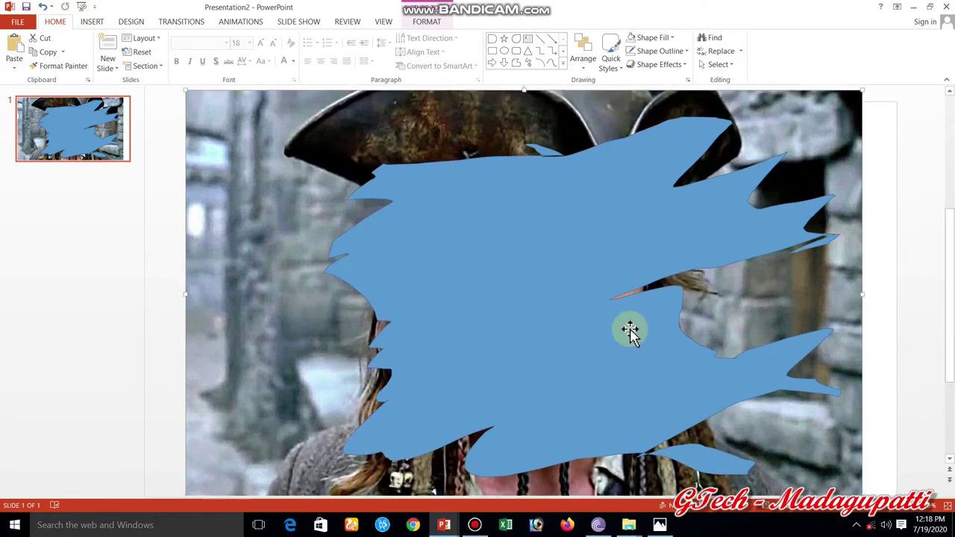
{"action": "left_click", "coordinate": [185, 89]}
{"action": "left_click_drag", "start_coordinate": [185, 90], "coordinate": [245, 122]}
{"action": "left_click_drag", "start_coordinate": [248, 204], "coordinate": [243, 202]}
{"action": "left_click", "coordinate": [164, 244]}
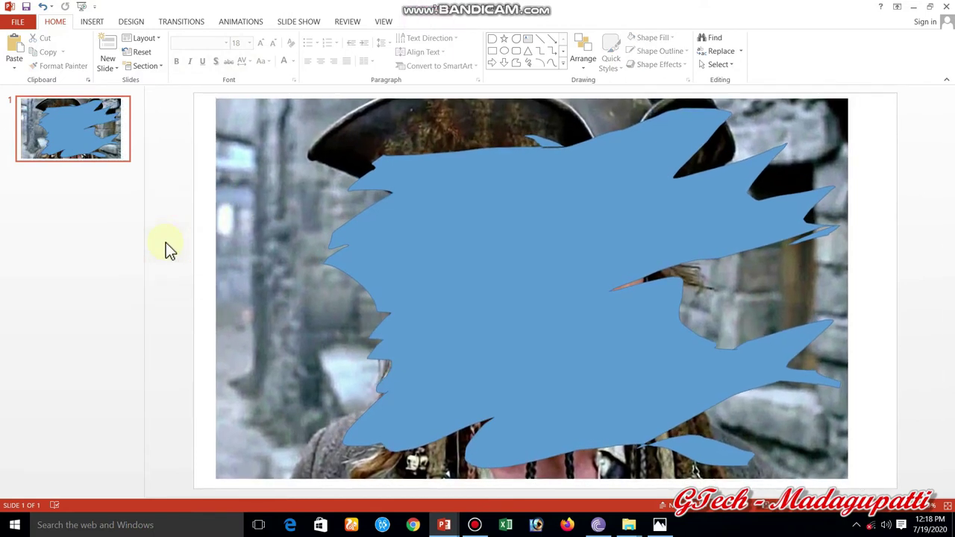
{"action": "left_click", "coordinate": [285, 250]}
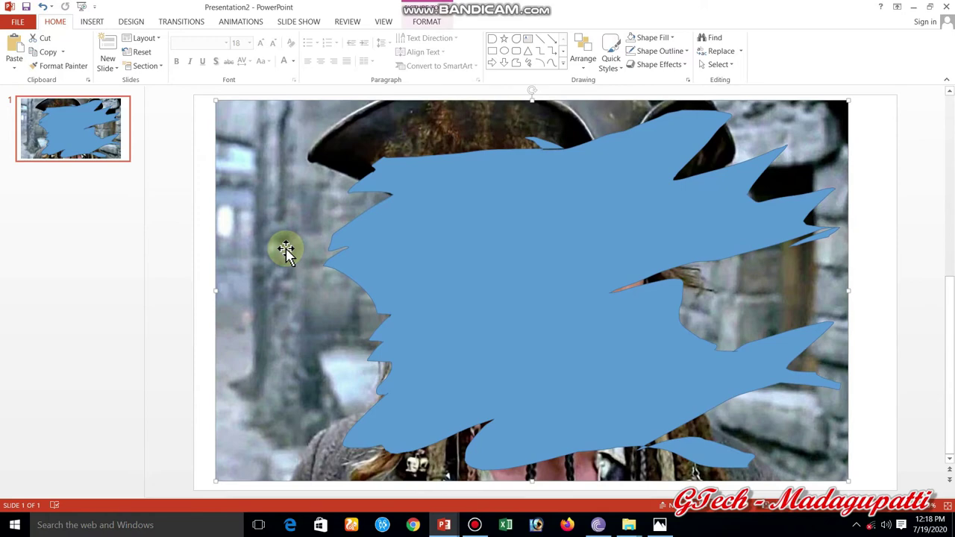
Add the blue brush shape to the photo selection and end on the Drawing Tools Format tab
{"action": "left_click", "coordinate": [422, 283], "text": "shift"}
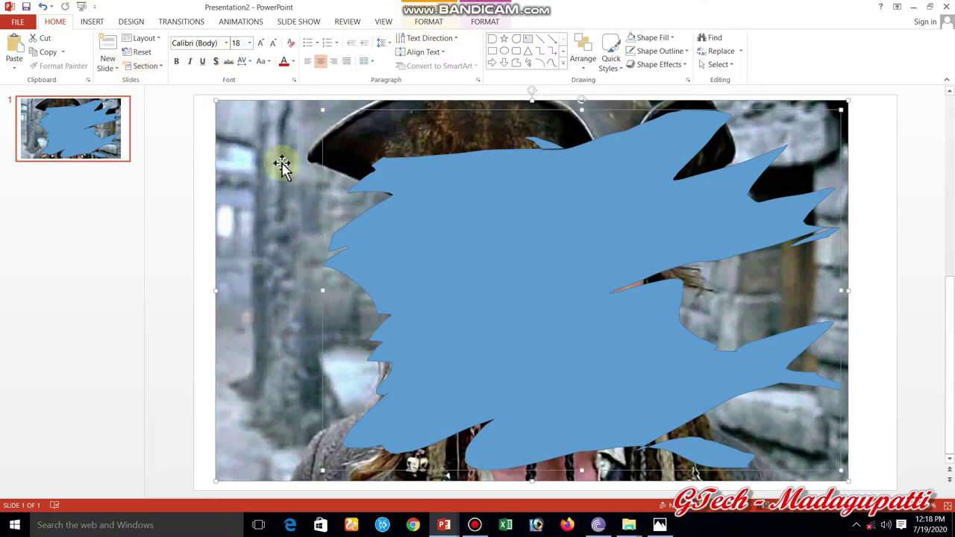
{"action": "left_click", "coordinate": [429, 22]}
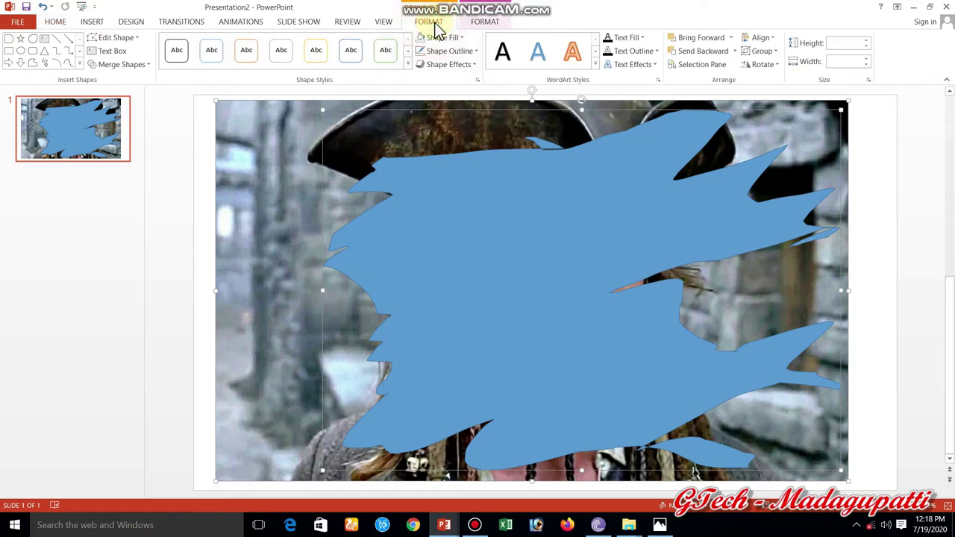
{"action": "left_click", "coordinate": [485, 24]}
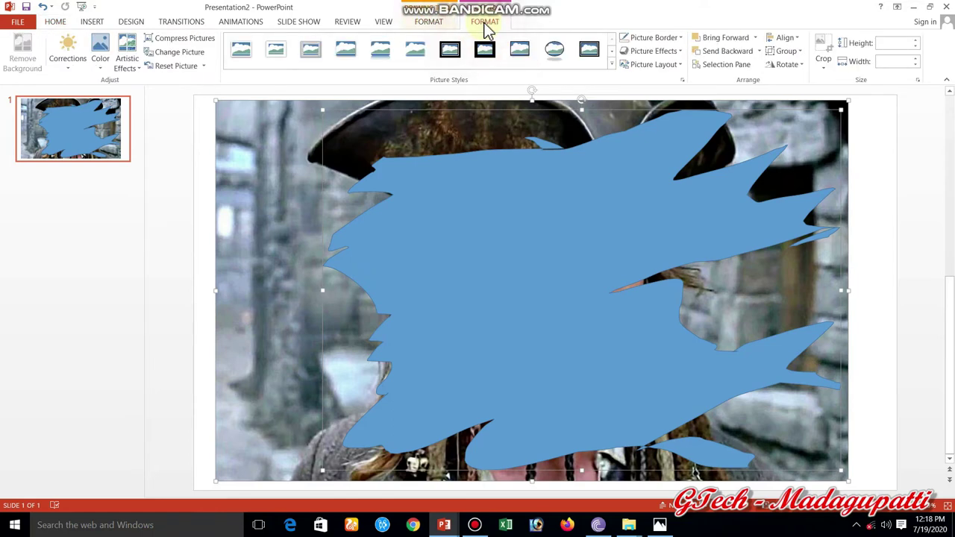
{"action": "left_click", "coordinate": [425, 21]}
{"action": "left_click", "coordinate": [485, 24]}
{"action": "left_click", "coordinate": [418, 25]}
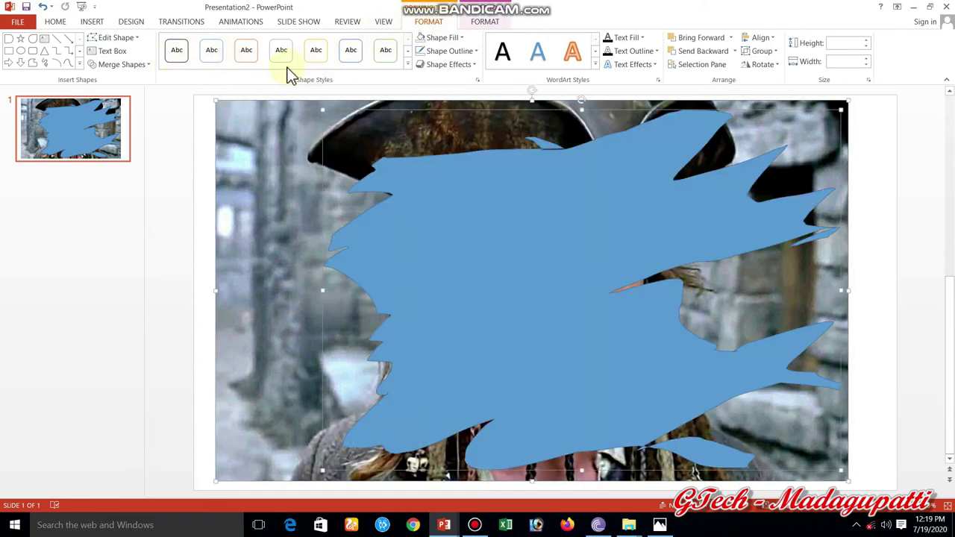
Intersect the photo with the brush-stroke shape using Merge Shapes
{"action": "left_click", "coordinate": [141, 66]}
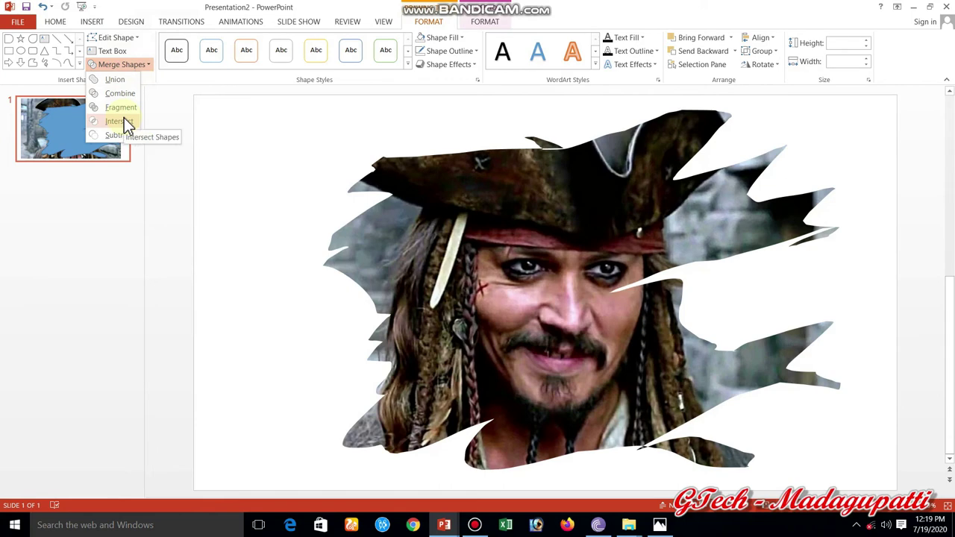
{"action": "left_click", "coordinate": [124, 119]}
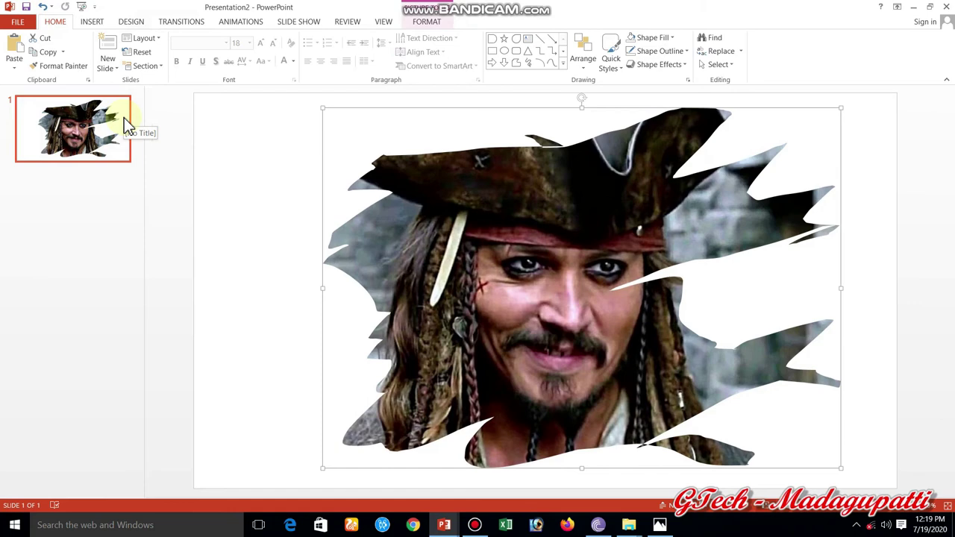
In Format Picture's 3-D Format, apply a top bevel and a Round bottom bevel
{"action": "right_click", "coordinate": [477, 235]}
{"action": "left_click", "coordinate": [543, 439]}
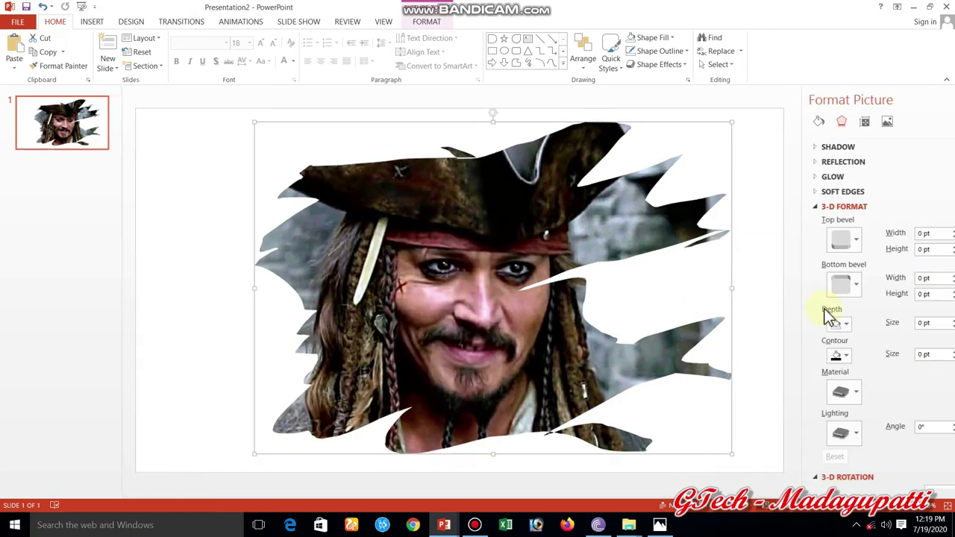
{"action": "left_click", "coordinate": [833, 212]}
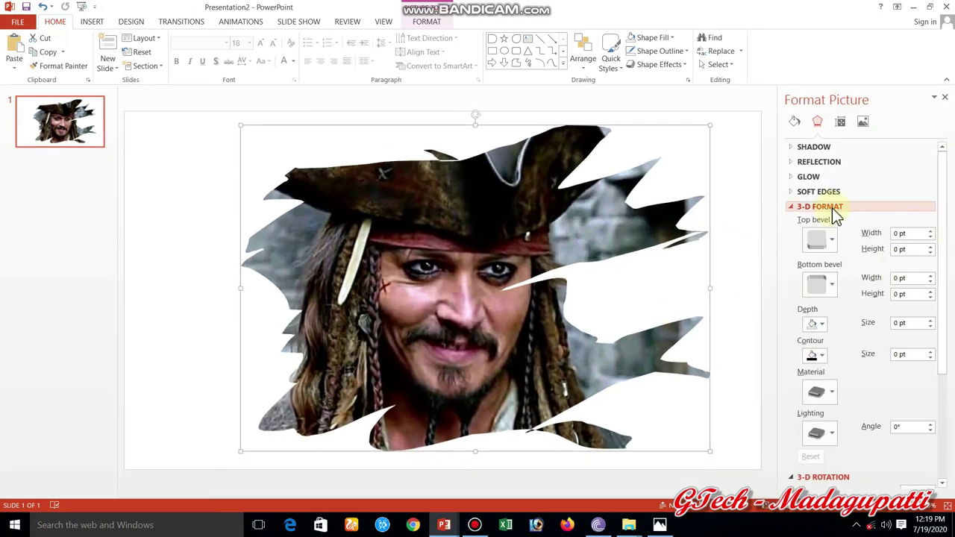
{"action": "left_click", "coordinate": [836, 213]}
{"action": "left_click", "coordinate": [825, 239]}
{"action": "left_click", "coordinate": [822, 323]}
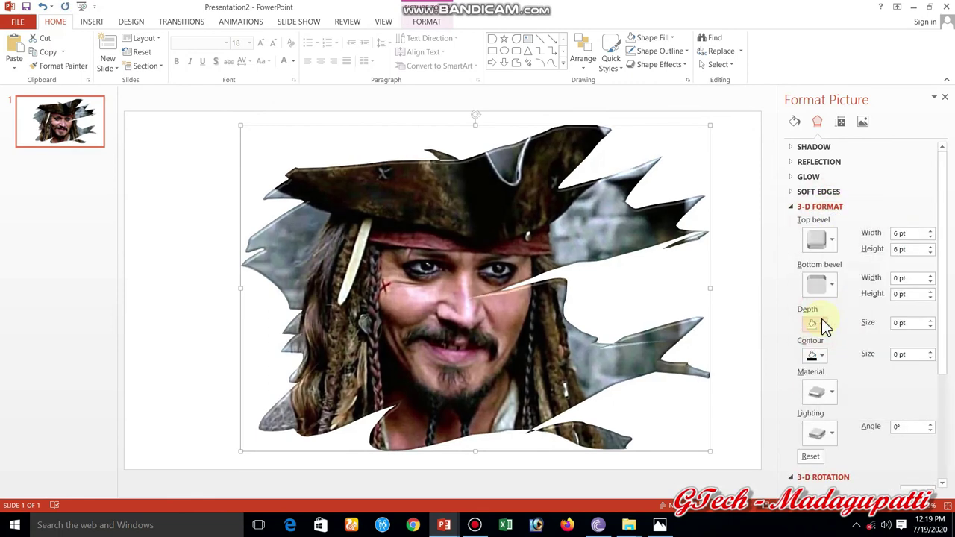
{"action": "left_click", "coordinate": [833, 288]}
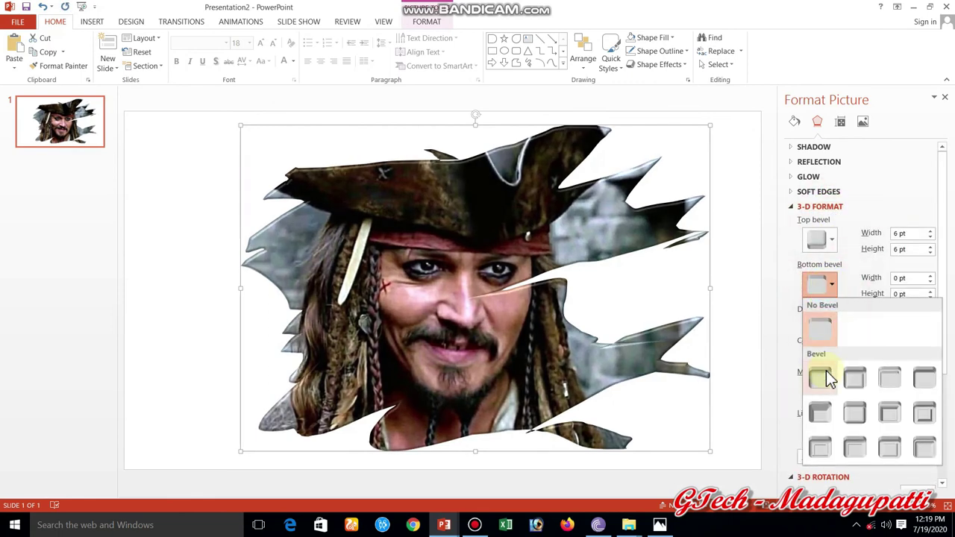
{"action": "left_click", "coordinate": [851, 412]}
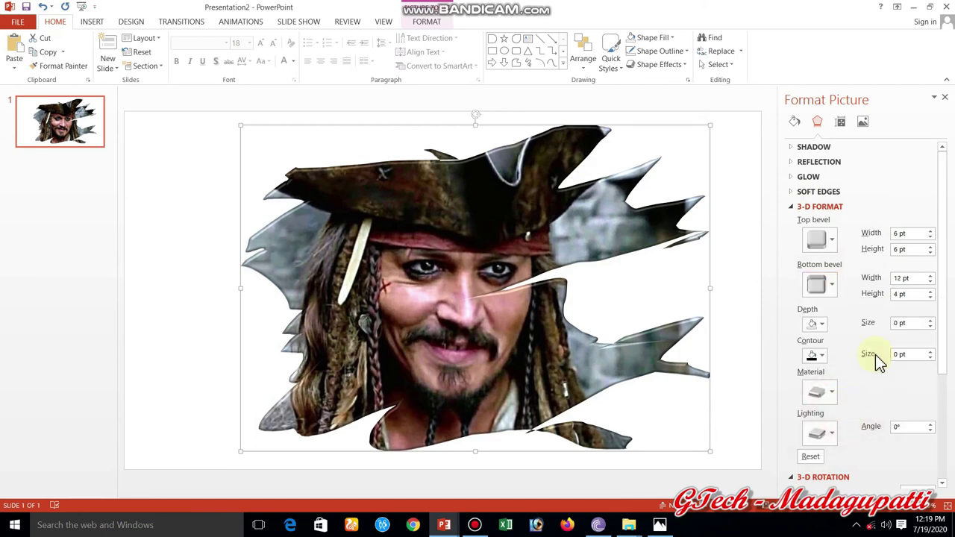
Set the top bevel width and height to 50 pt
{"action": "left_click", "coordinate": [904, 276]}
{"action": "left_click", "coordinate": [912, 234]}
{"action": "triple_click", "coordinate": [917, 233]}
{"action": "type", "text": "50"}
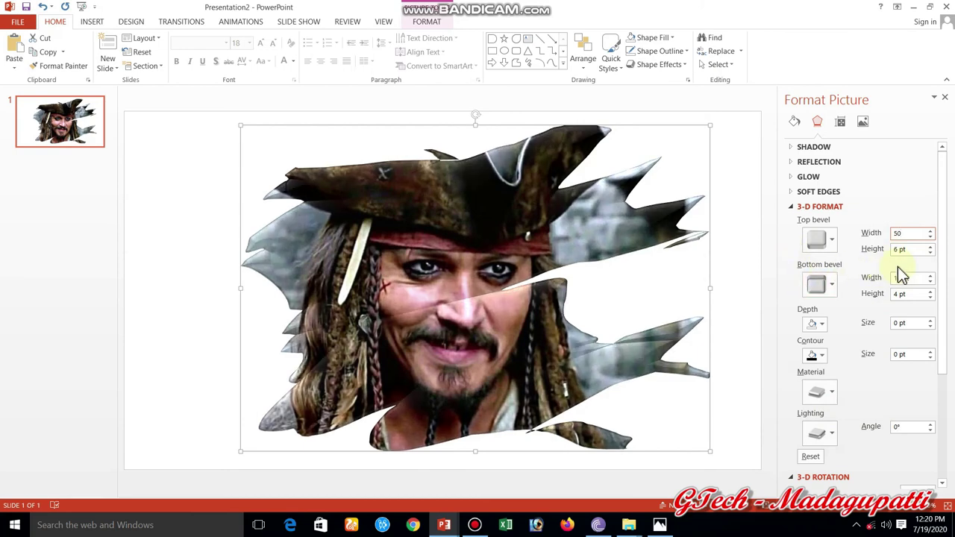
{"action": "left_click", "coordinate": [916, 251]}
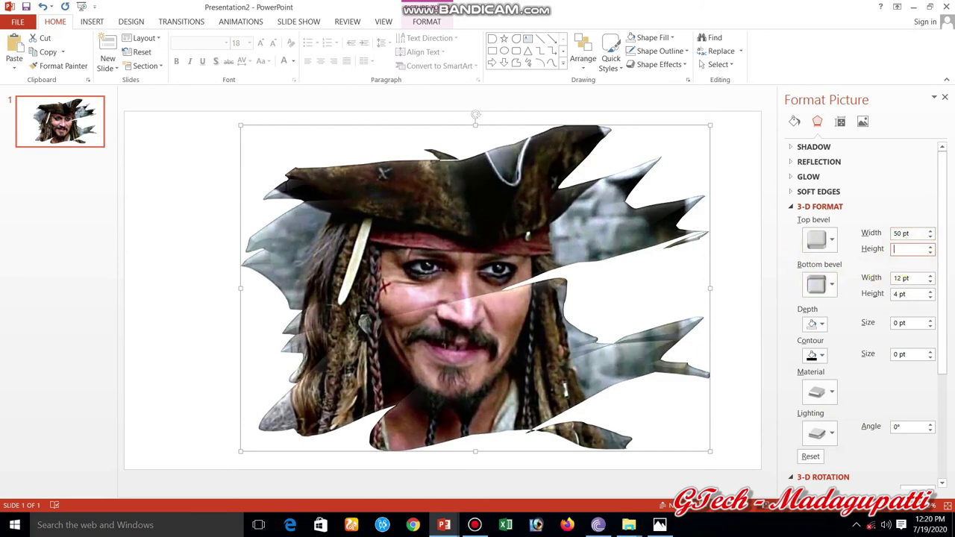
{"action": "type", "text": "50"}
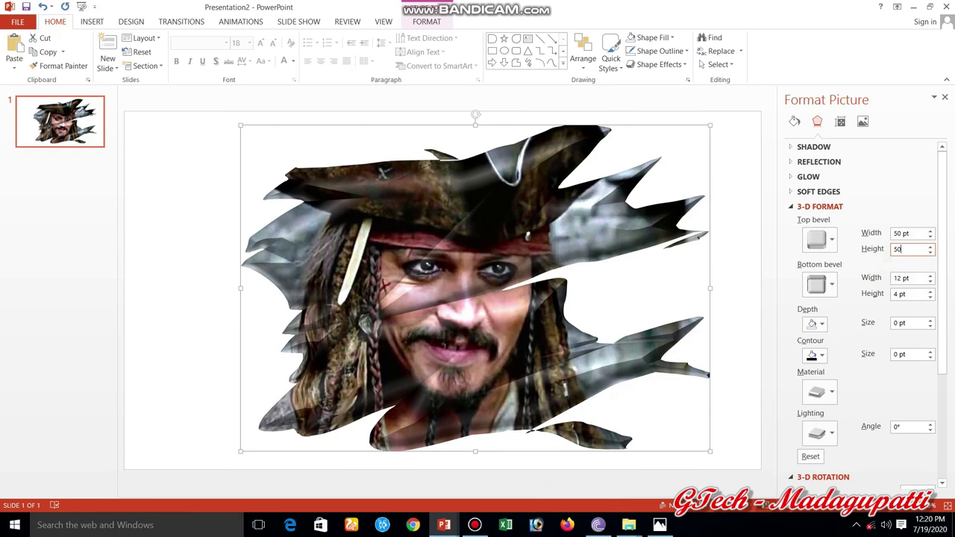